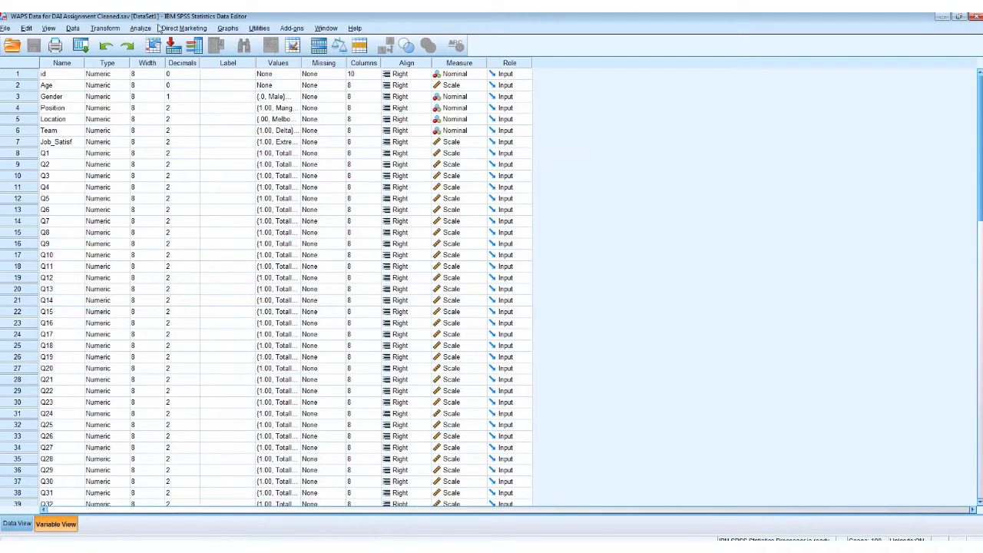
Open the One-Way ANOVA setup and remove Independence from the dependent variables and Position from the factor
left_click(139, 28)
mouse_move(167, 80)
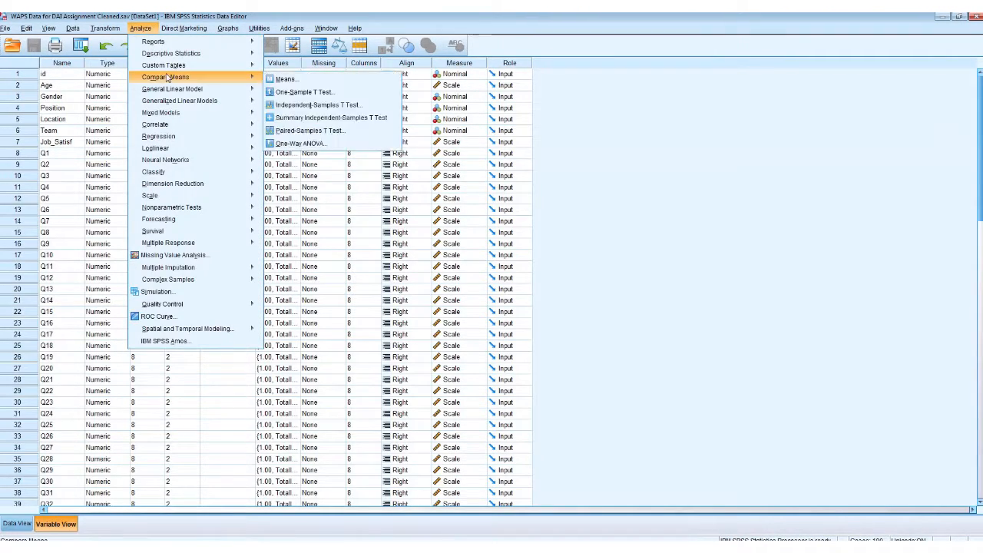
left_click(295, 144)
left_click(743, 193)
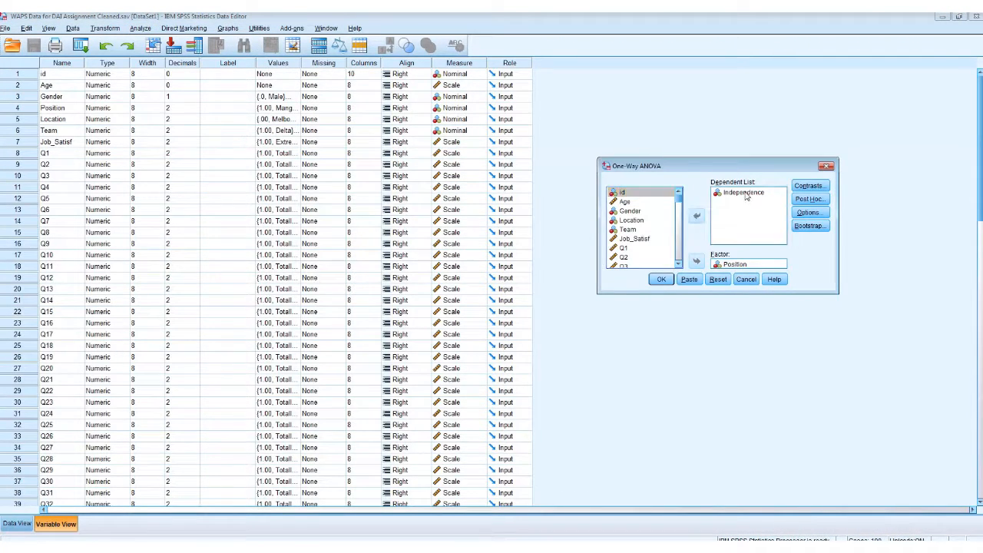
left_click(696, 216)
left_click(737, 265)
left_click(696, 262)
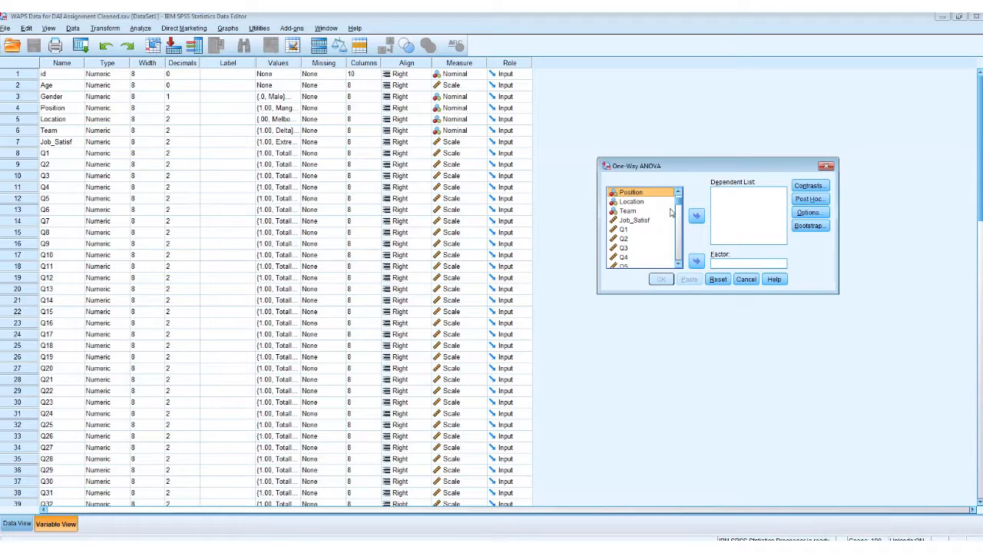
Assign Independence as the dependent variable and Position as the factor of the one-way ANOVA
left_click_drag(678, 203, 682, 253)
left_click(652, 243)
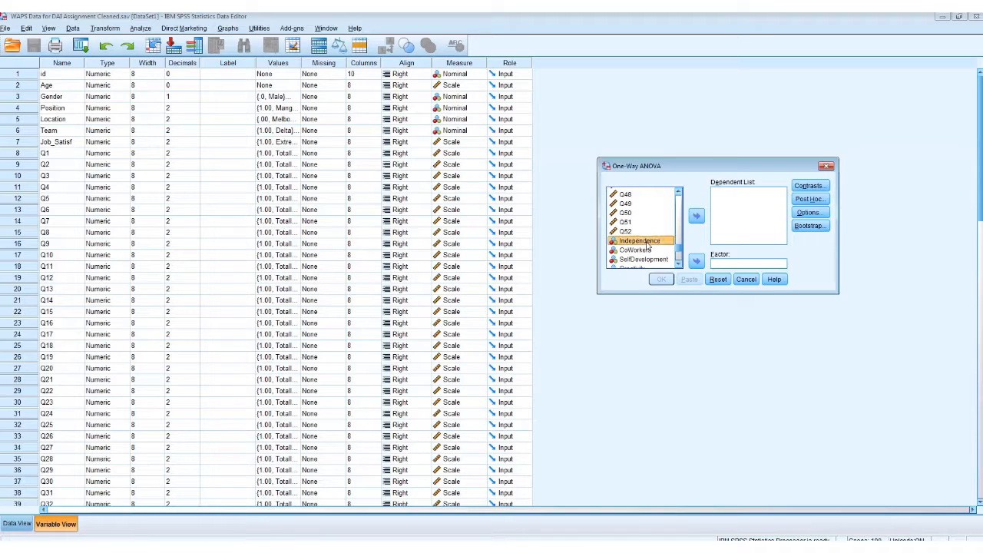
left_click(695, 217)
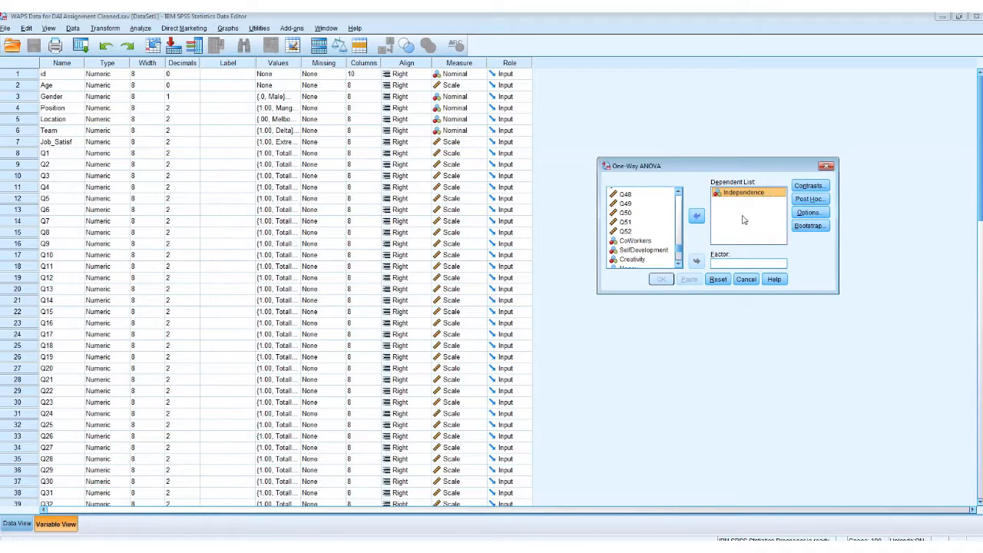
scroll(647, 244, "up", 15)
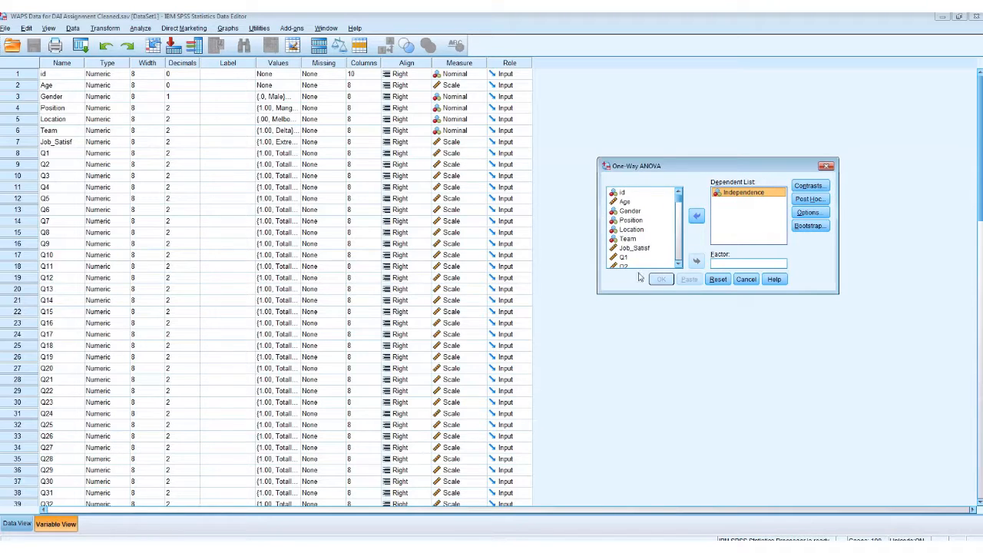
left_click(631, 221)
left_click(695, 263)
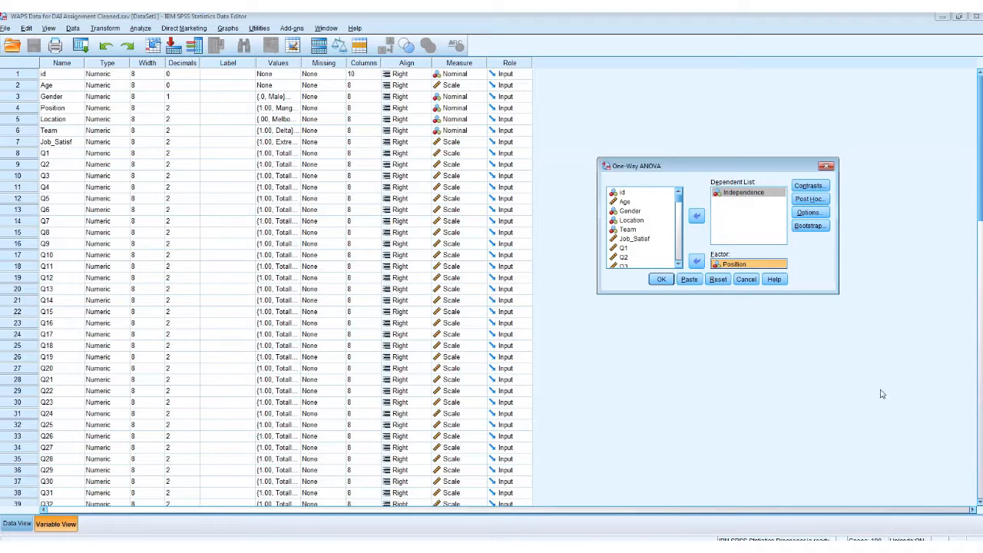
Request descriptive statistics, the homogeneity of variance test, Brown-Forsythe, Welch and a means plot, excluding cases analysis by analysis
left_click(807, 214)
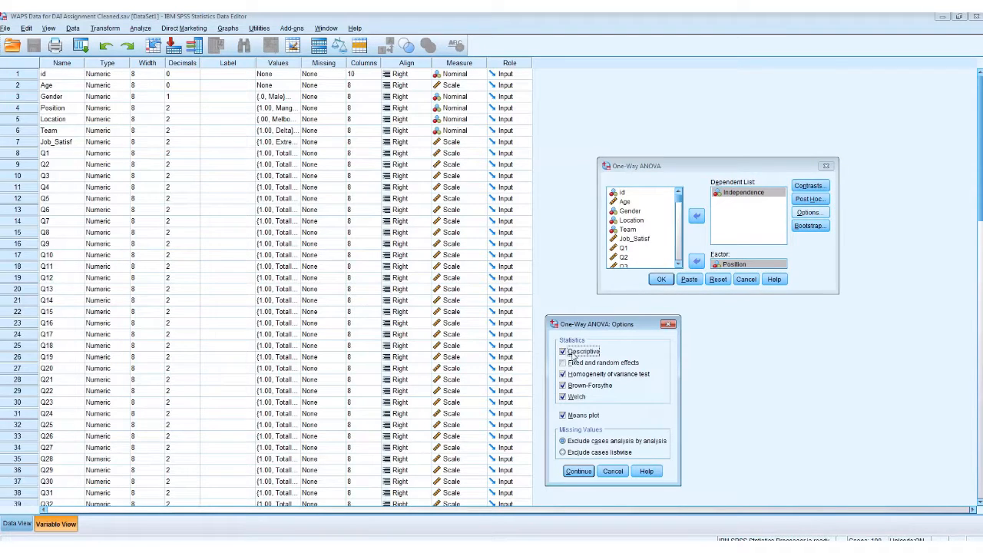
left_click(562, 397)
left_click(578, 471)
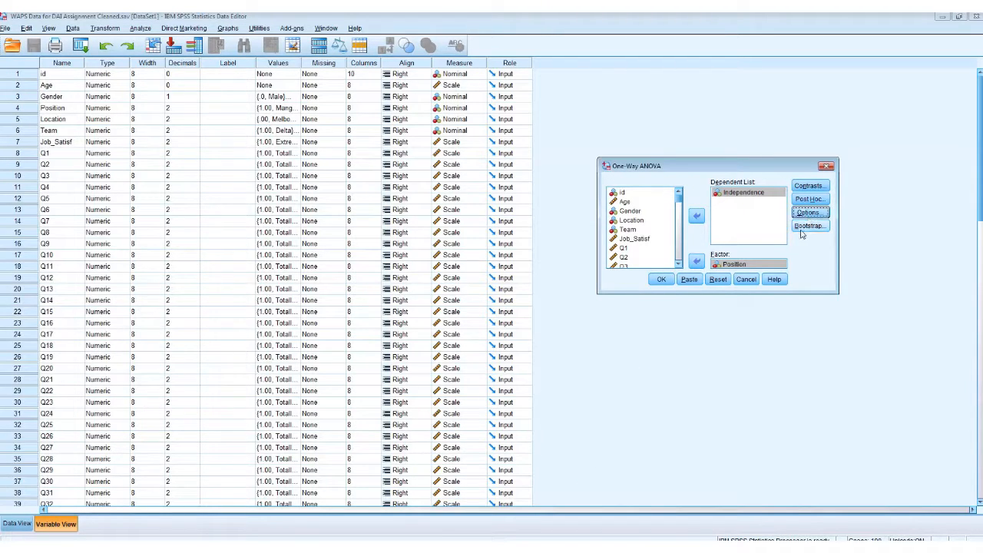
Use the Tukey post hoc test at a 0.05 significance level and run the one-way ANOVA
left_click(810, 199)
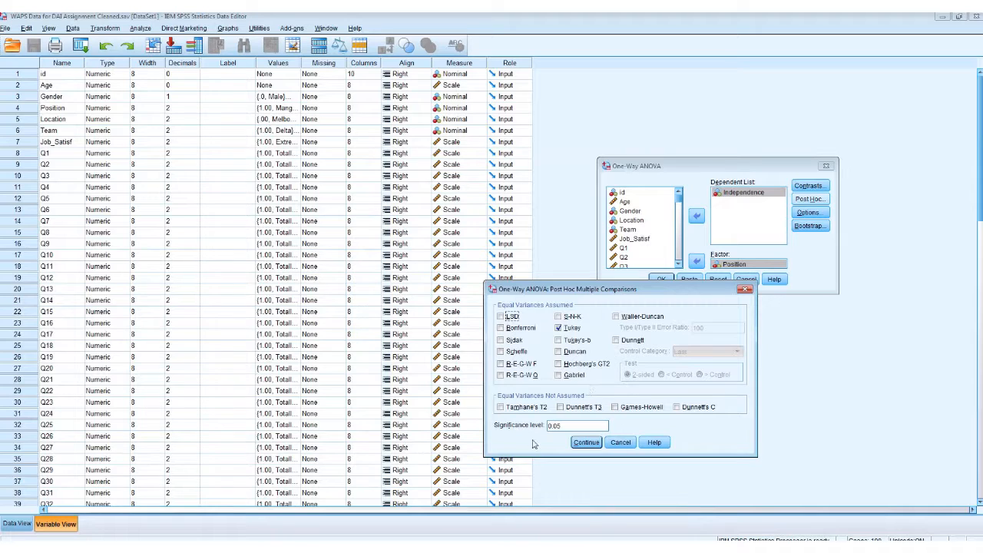
left_click(587, 444)
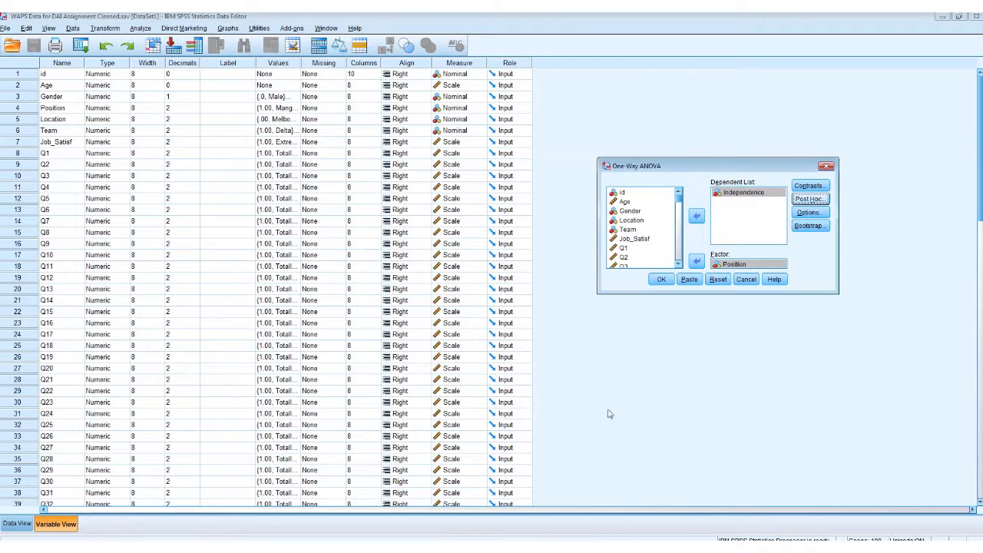
left_click(661, 280)
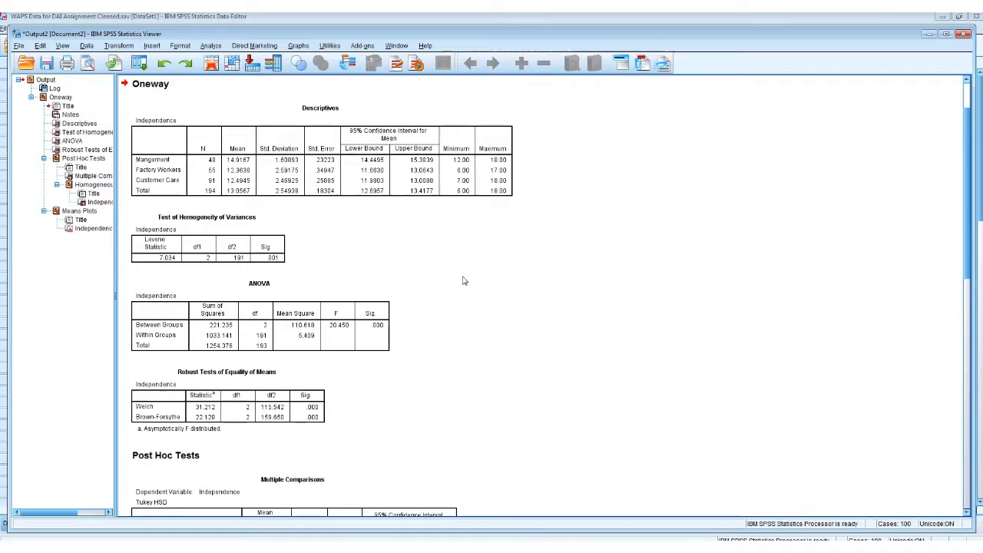
Compare the ANOVA table with the Welch and Brown-Forsythe results in the Robust Tests of Equality of Means table
left_click(300, 284)
left_click(464, 367)
left_click(386, 295)
left_click(191, 398)
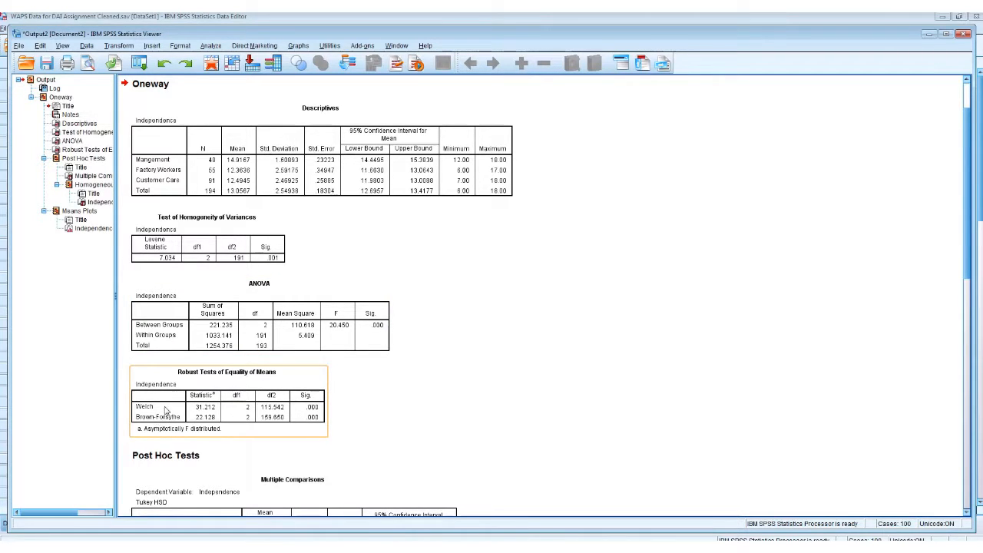
left_click(324, 329)
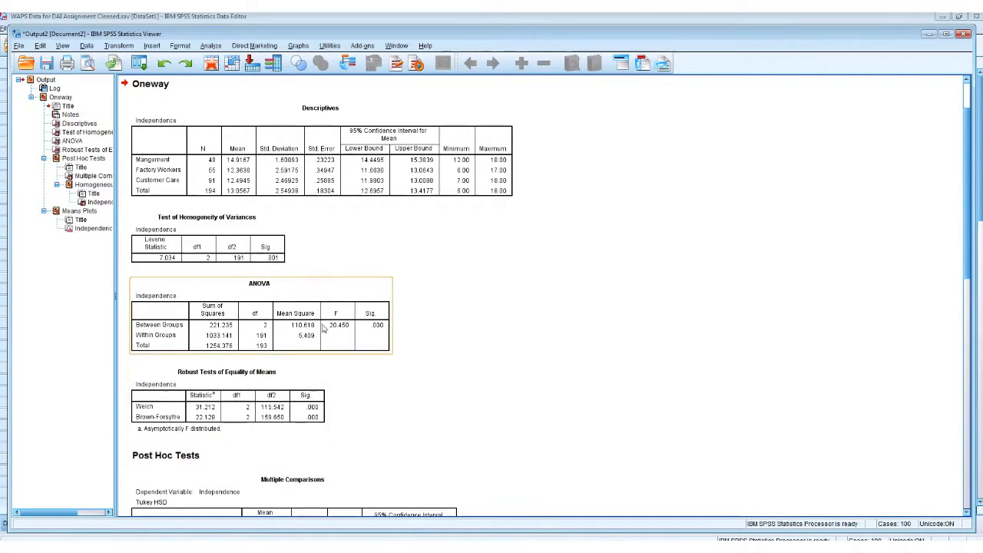
left_click(483, 458)
left_click(484, 447)
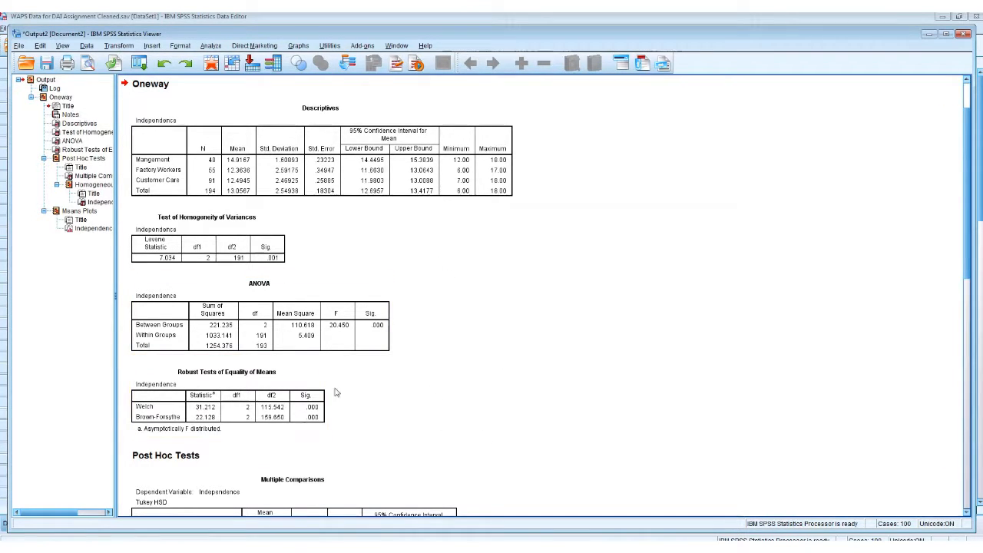
left_click(181, 382)
left_click(357, 311)
left_click(323, 407)
left_click(325, 324)
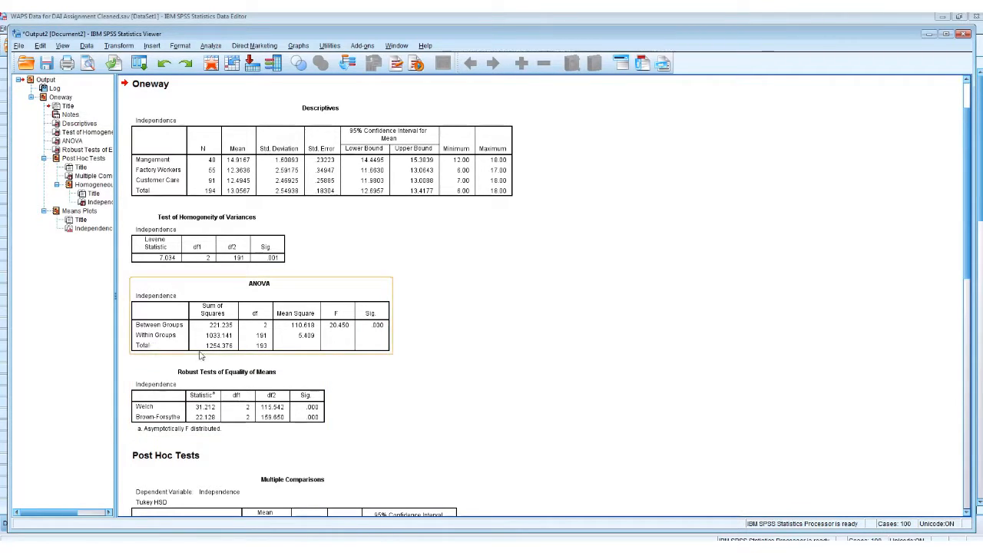
left_click(124, 399)
left_click(151, 407)
left_click(346, 417)
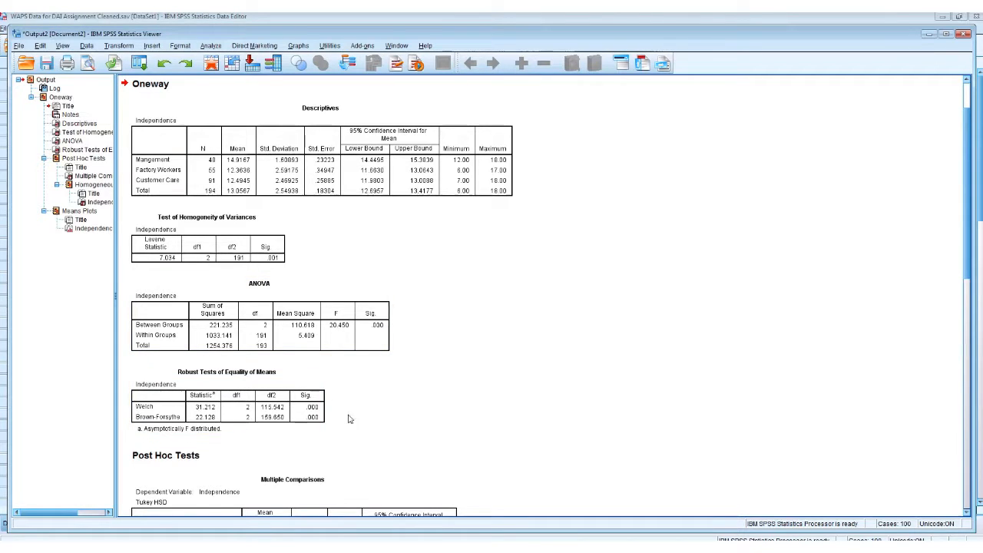
left_click(316, 415)
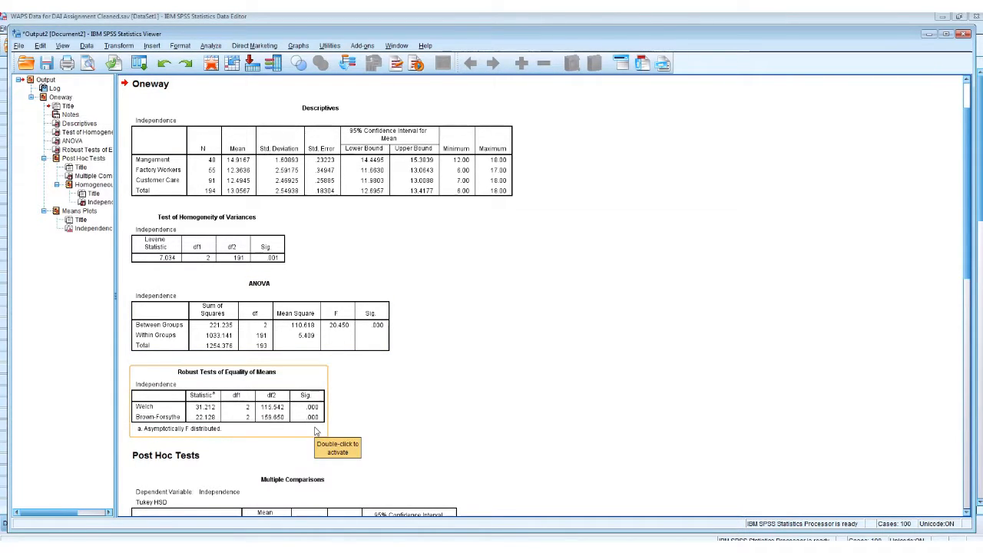
left_click(426, 410)
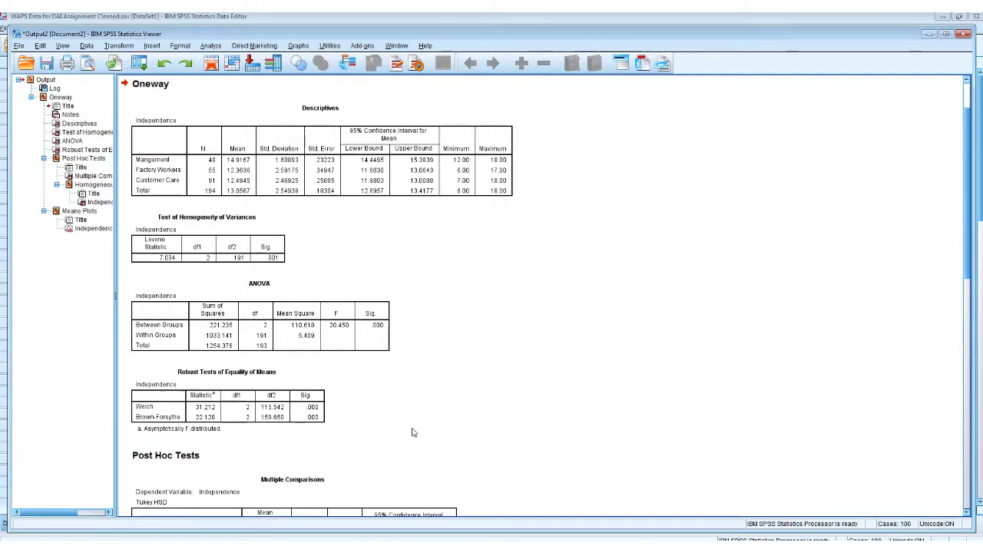
Examine the Tukey HSD Multiple Comparisons table for differences in Independence between the three positions
scroll(409, 430, "down", 1)
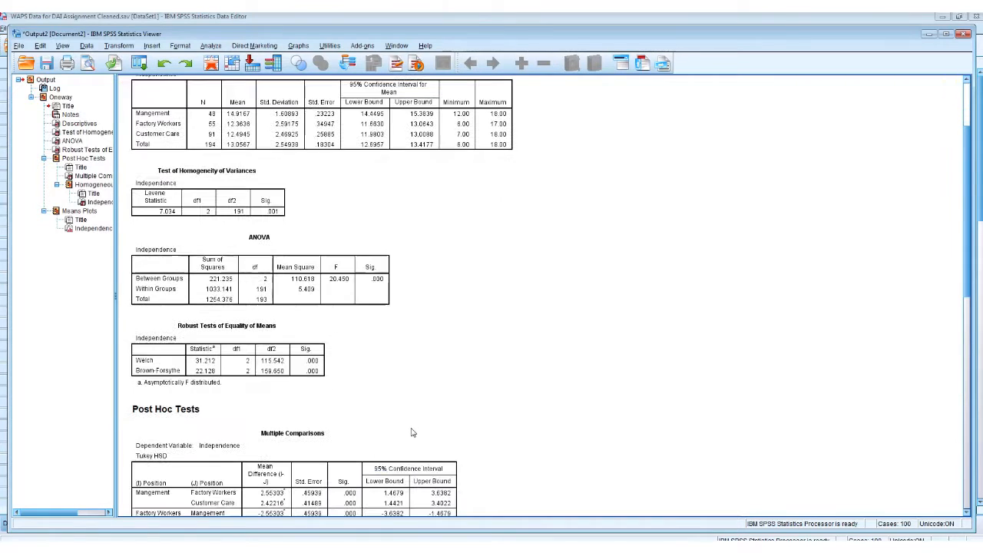
right_click(535, 319)
left_click(547, 279)
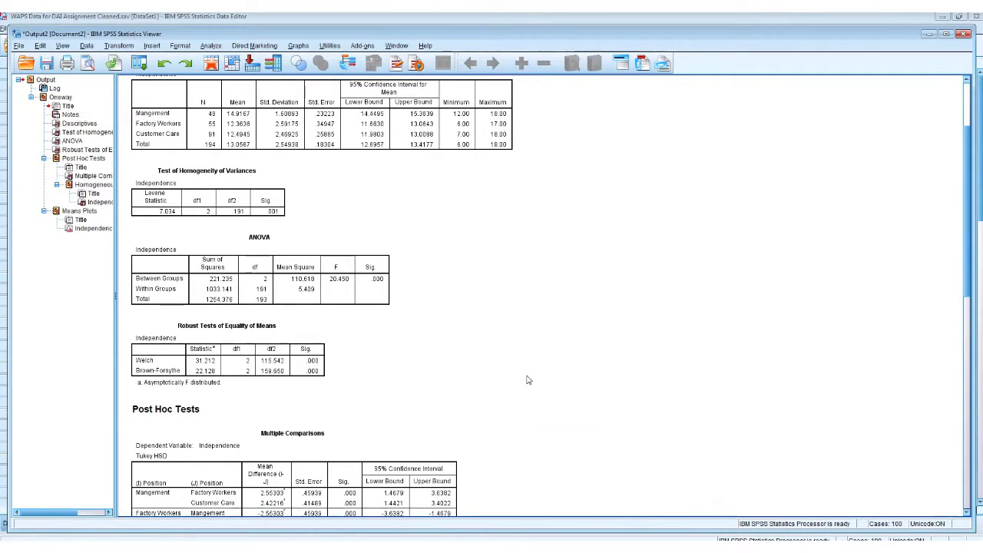
scroll(530, 379, "down", 1)
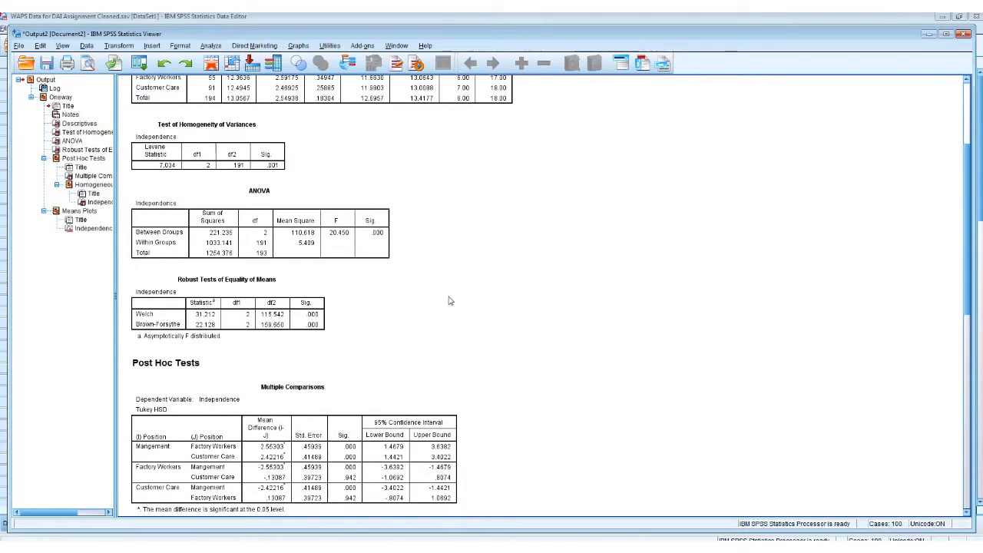
scroll(449, 301, "down", 2)
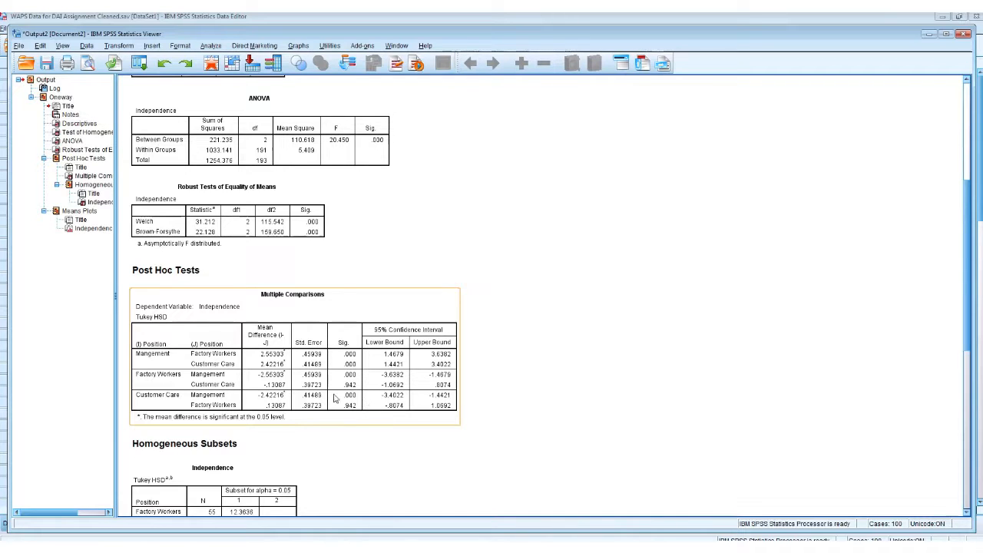
left_click(115, 352)
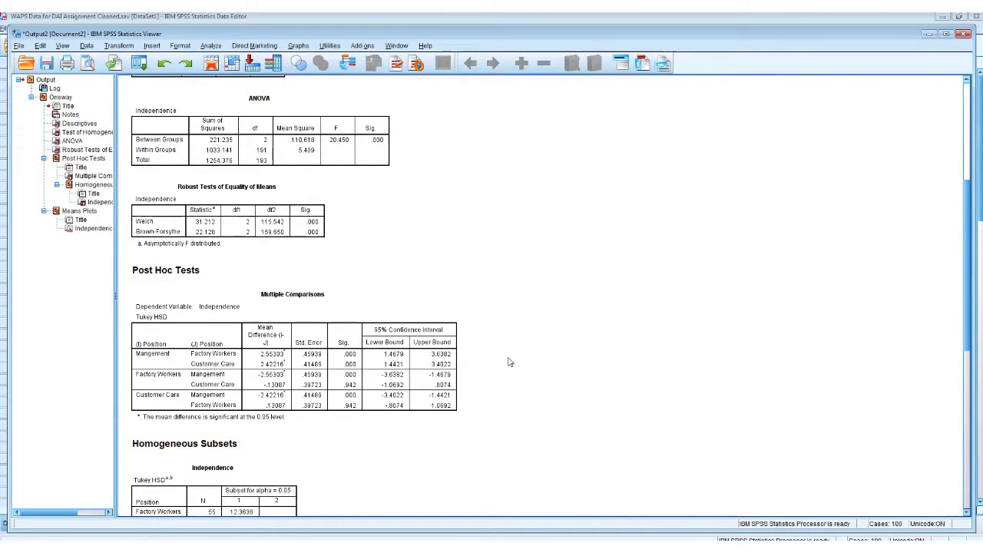
Inspect the means plot of Independence by Position at the end of the output
scroll(507, 362, "down", 10)
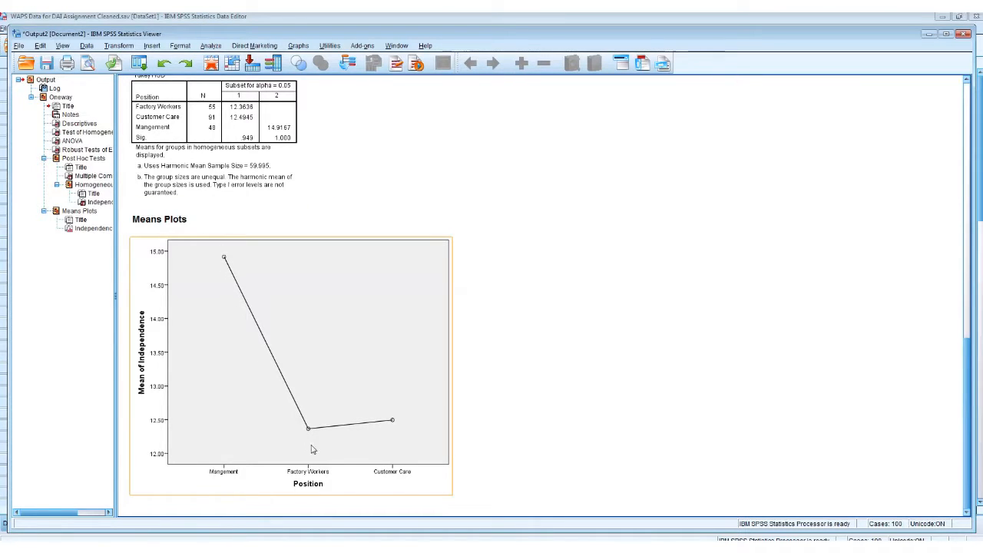
left_click(248, 218)
left_click(378, 307)
left_click(538, 423)
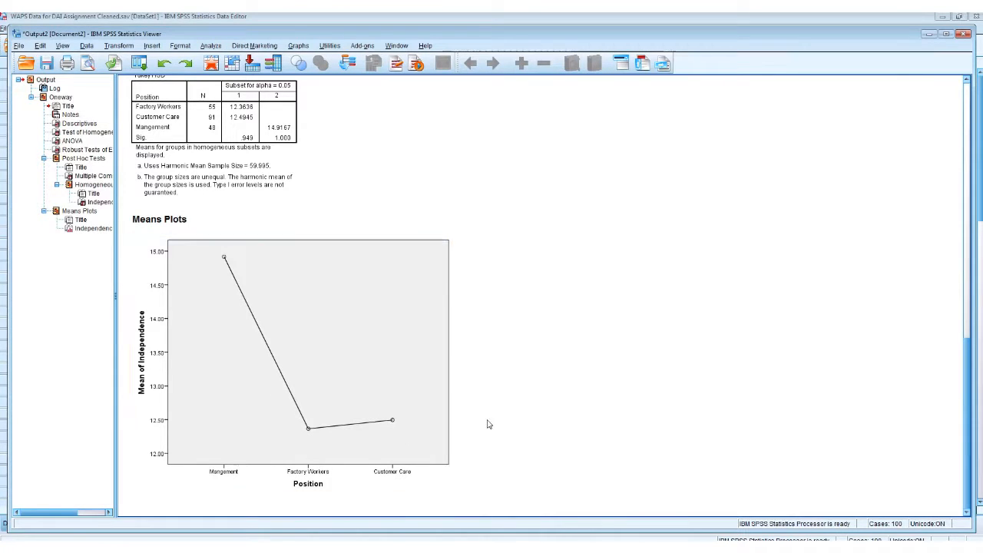
Review the Descriptives and Test of Homogeneity of Variances tables again, and return to the Tukey Multiple Comparisons
scroll(562, 334, "up", 4)
scroll(563, 334, "up", 10)
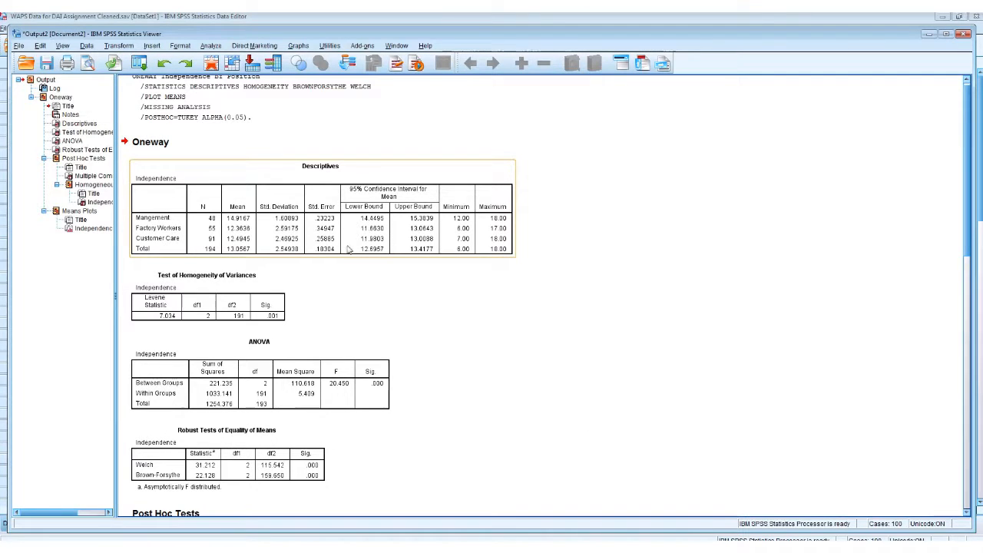
scroll(653, 407, "down", 1)
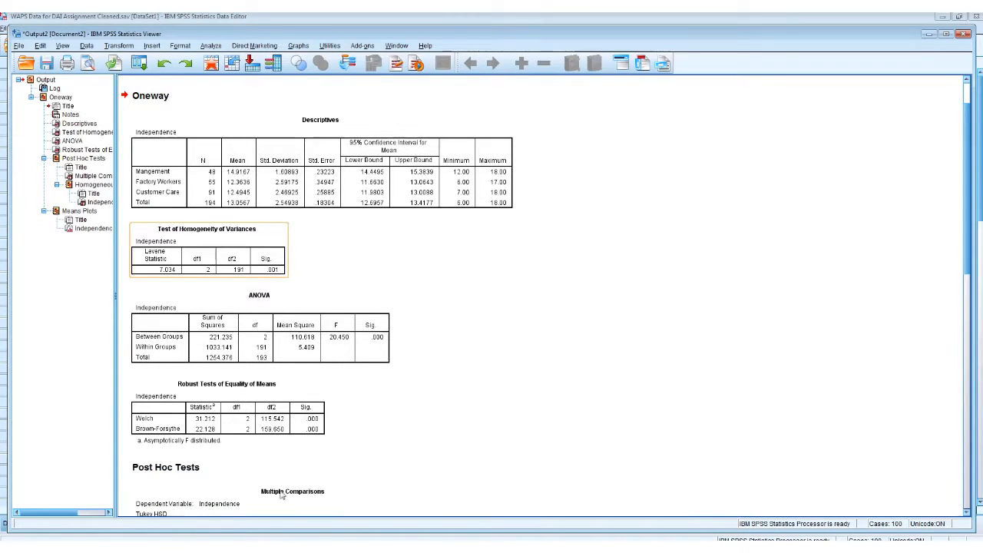
scroll(282, 495, "down", 3)
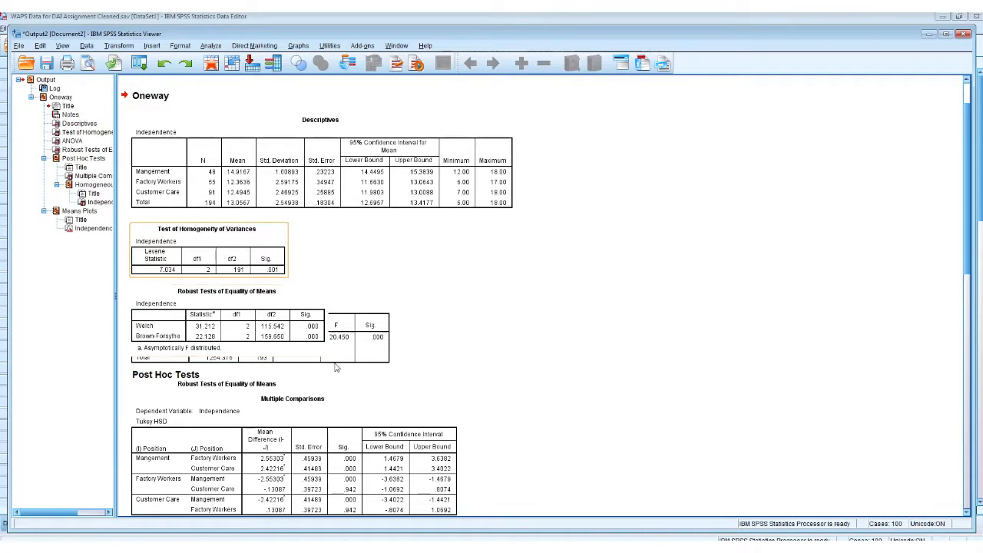
scroll(604, 397, "down", 4)
left_click(284, 336)
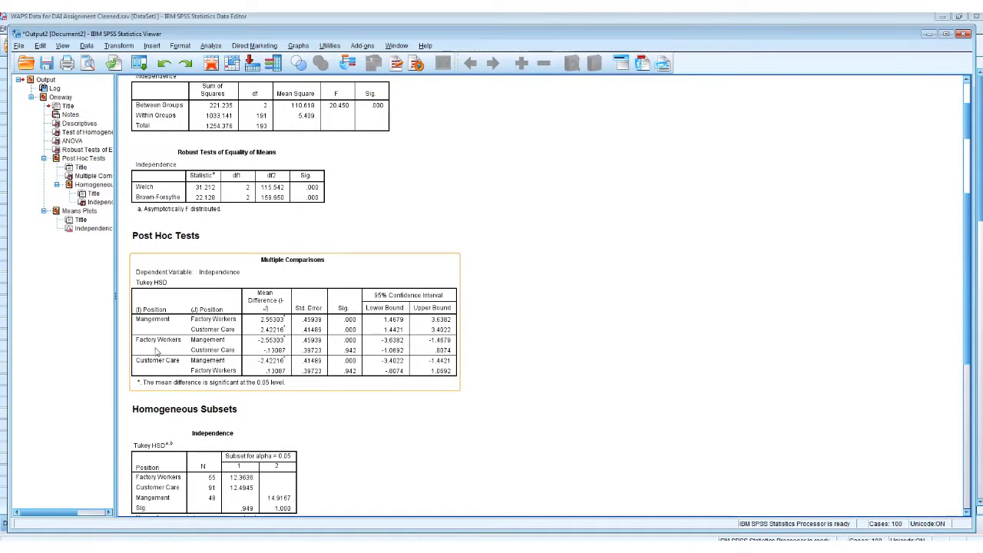